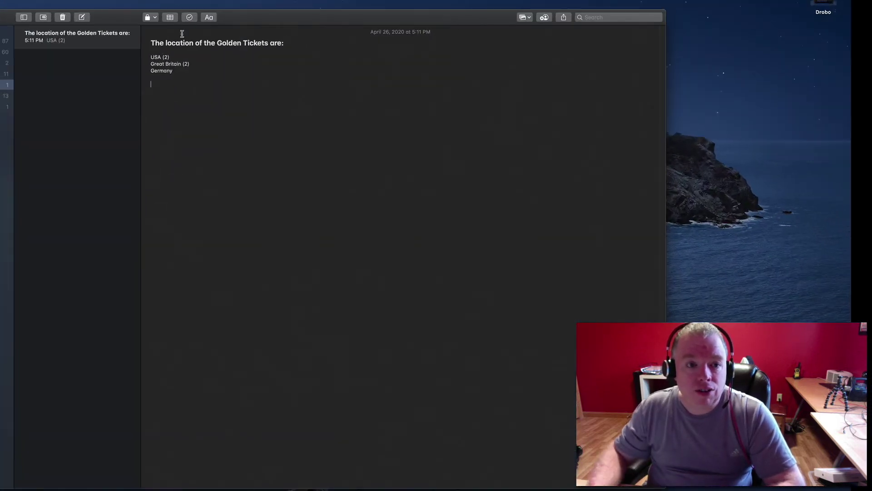
Lock the Golden Tickets note with a new verified notes password and the hint 'everlasting'.
right_click(98, 42)
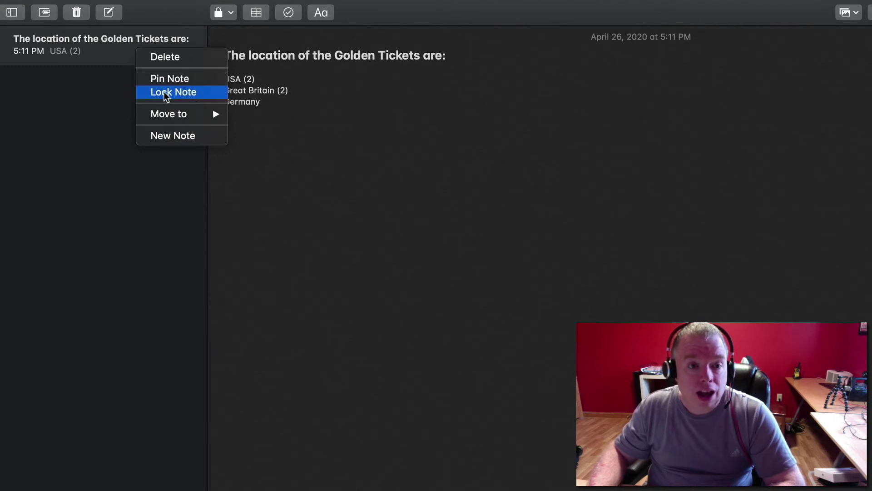
click(228, 13)
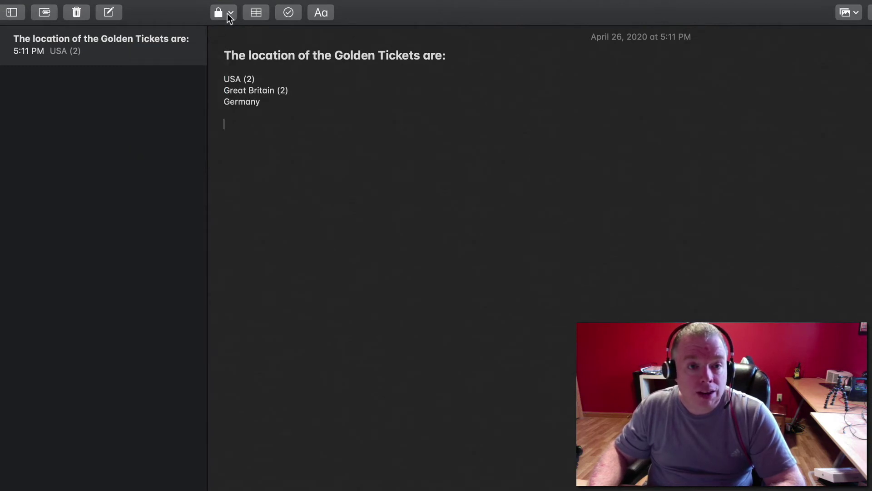
click(228, 13)
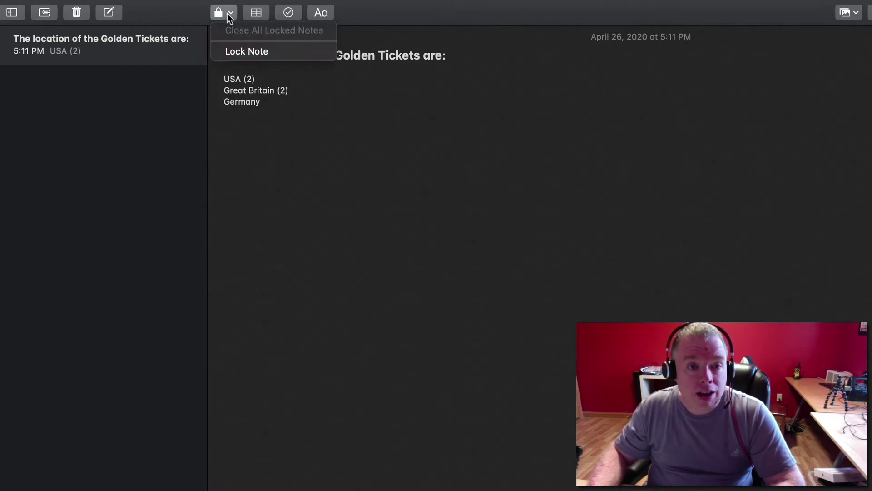
click(223, 52)
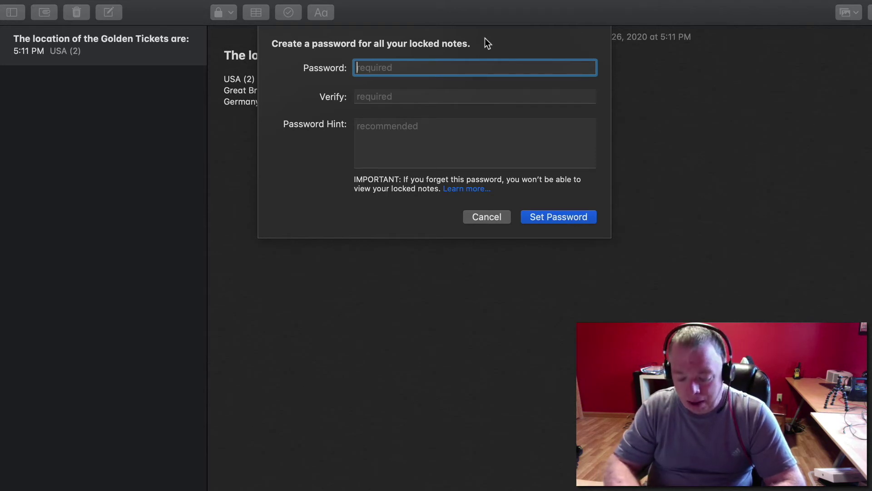
text(•••••)
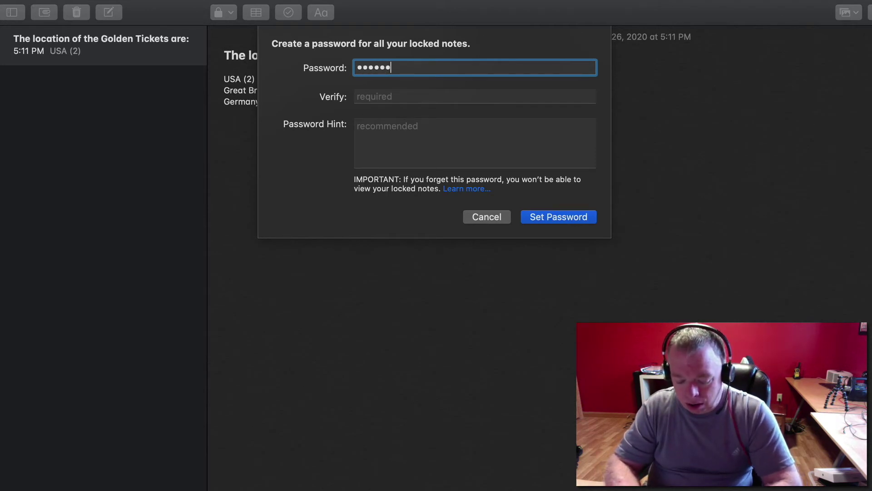
key(Tab)
text(•••)
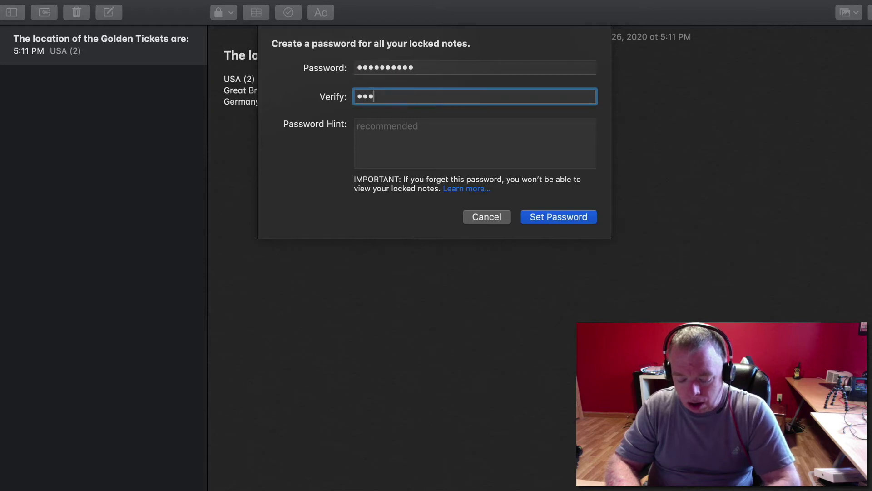
text(••••••)
key(Tab)
text(e)
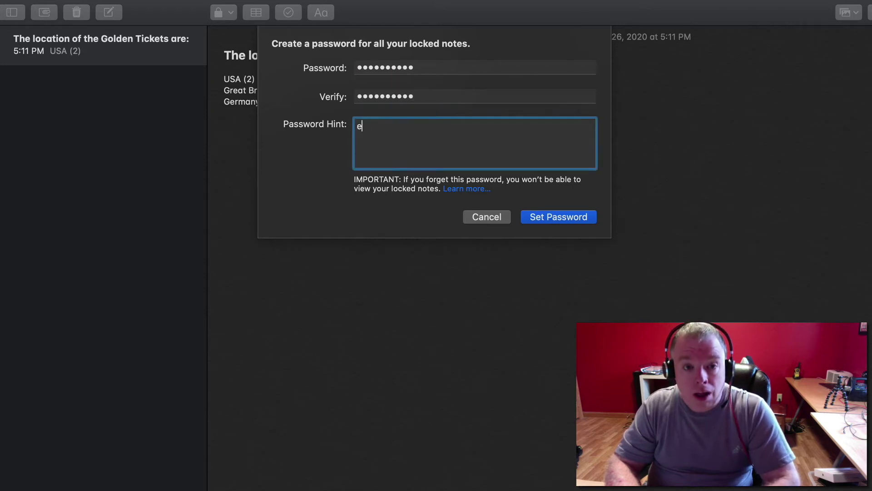
text(verlasting)
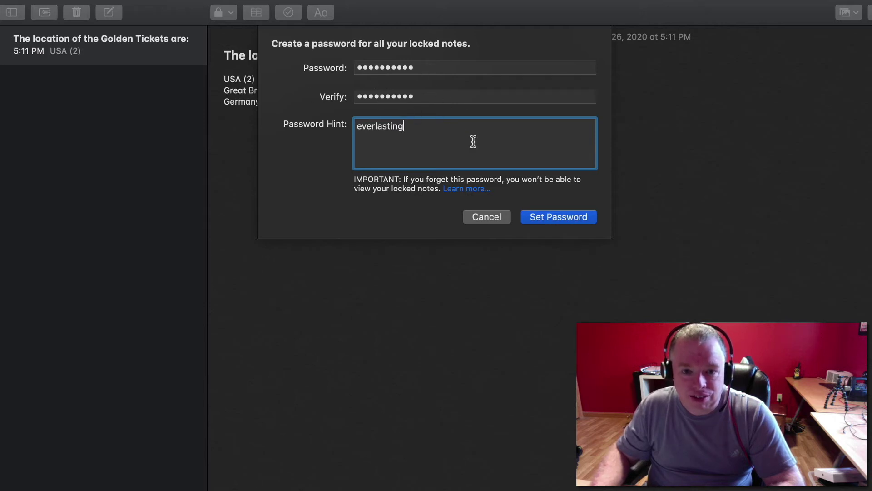
click(558, 218)
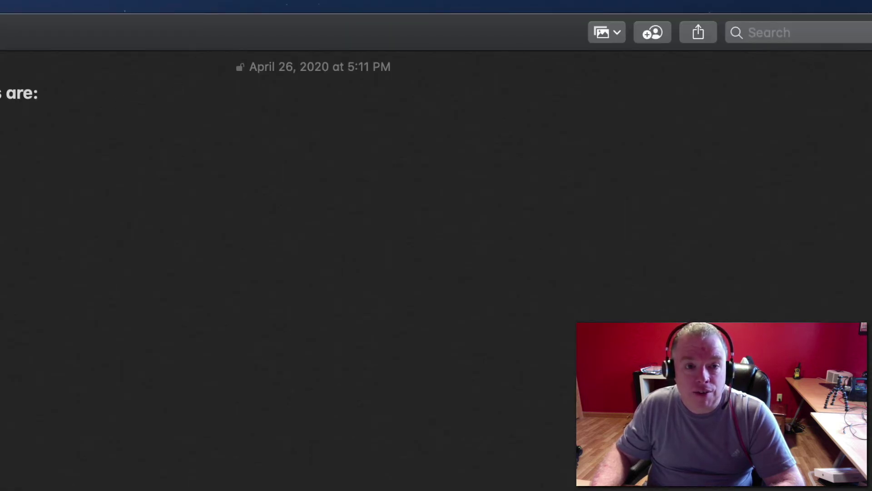
Use Close All Locked Notes to hide the Golden Tickets note behind its password prompt.
click(208, 18)
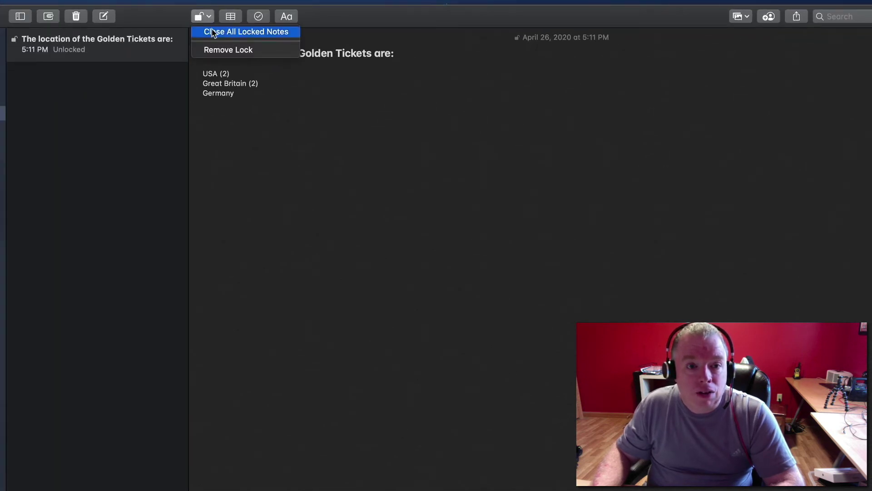
click(213, 32)
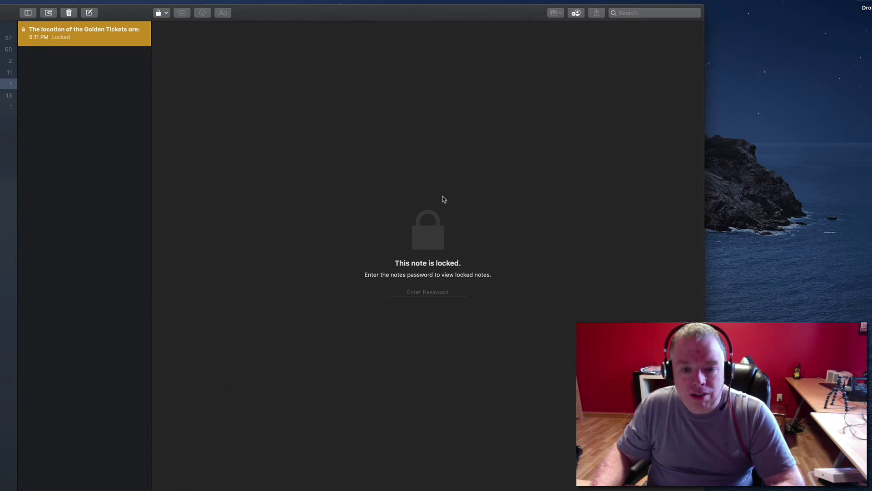
Unlock the Golden Tickets note by entering the notes password.
click(410, 291)
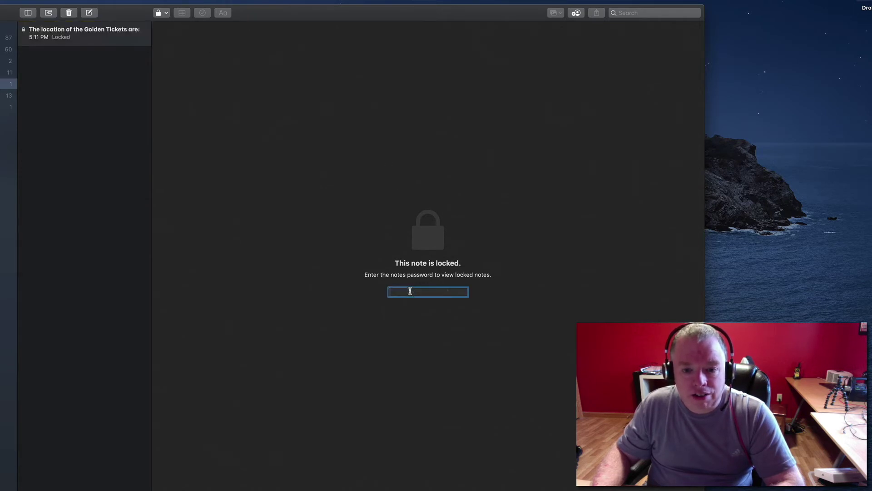
text(•)
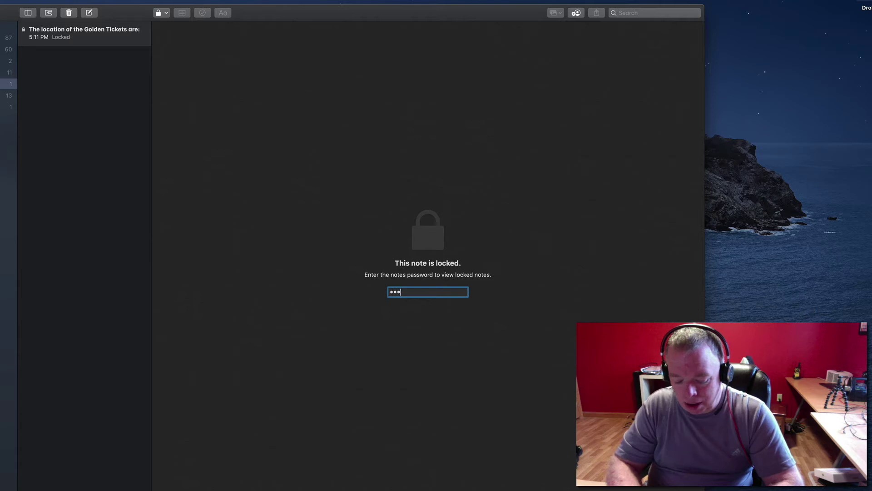
text(••••••••••)
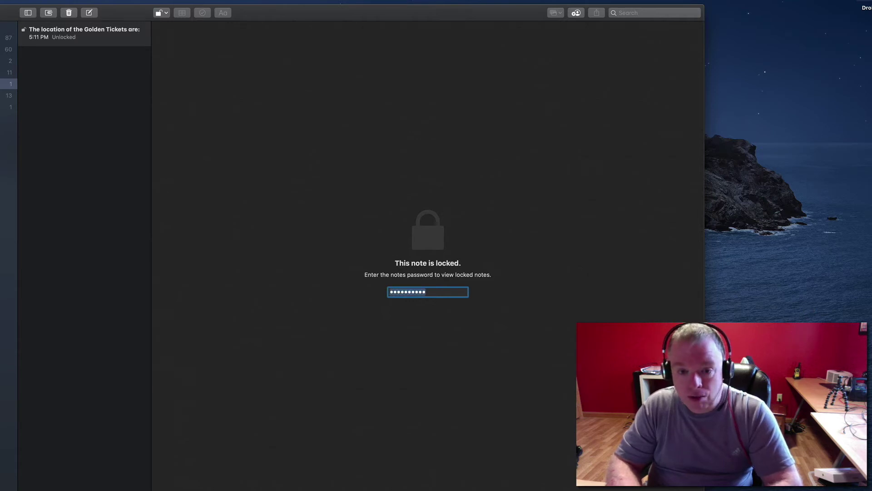
key(Return)
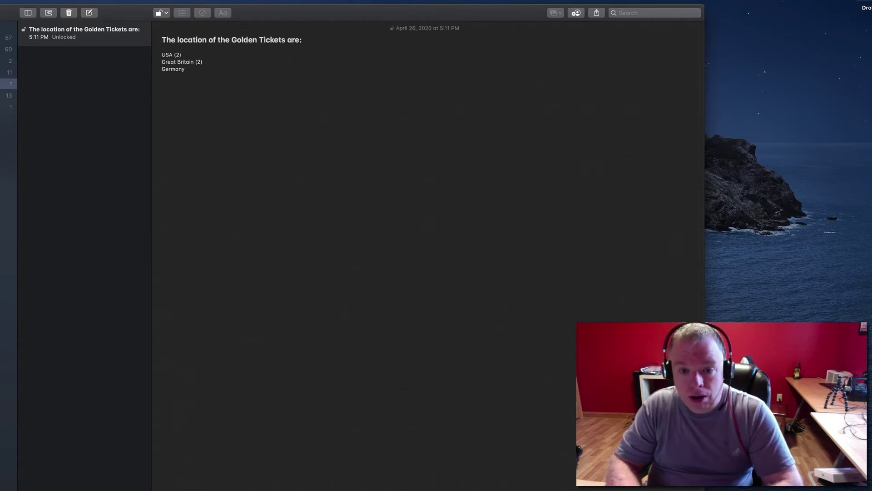
Close all locked notes again, then reopen Golden Tickets with the notes password.
click(165, 13)
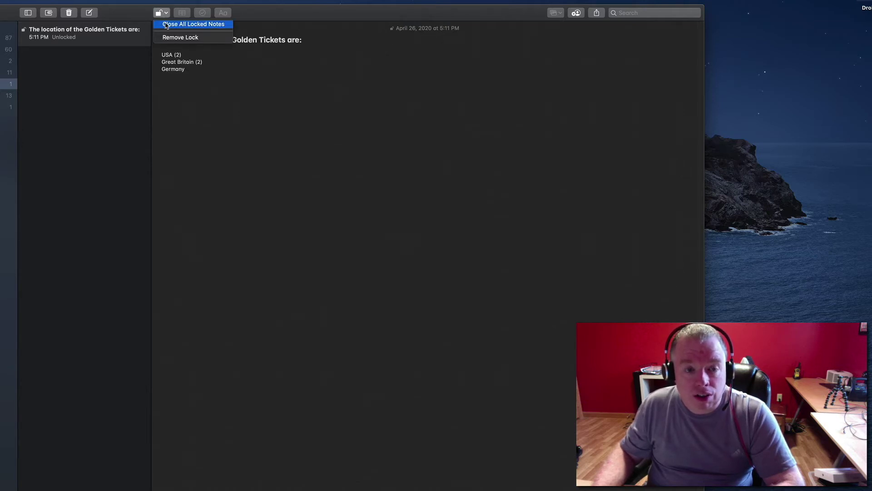
click(167, 25)
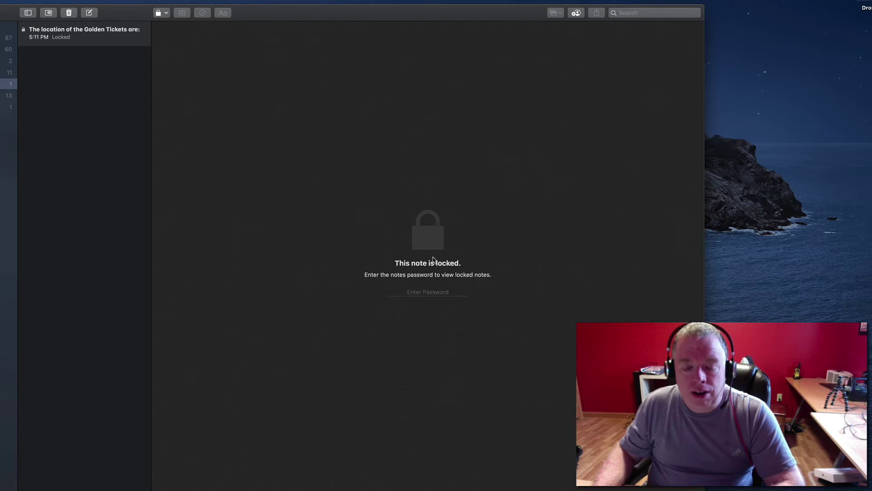
click(431, 292)
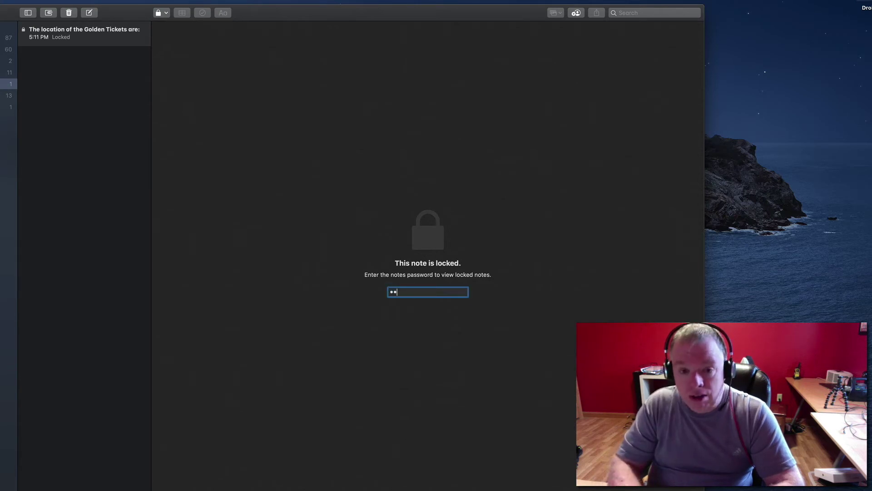
text(••••••)
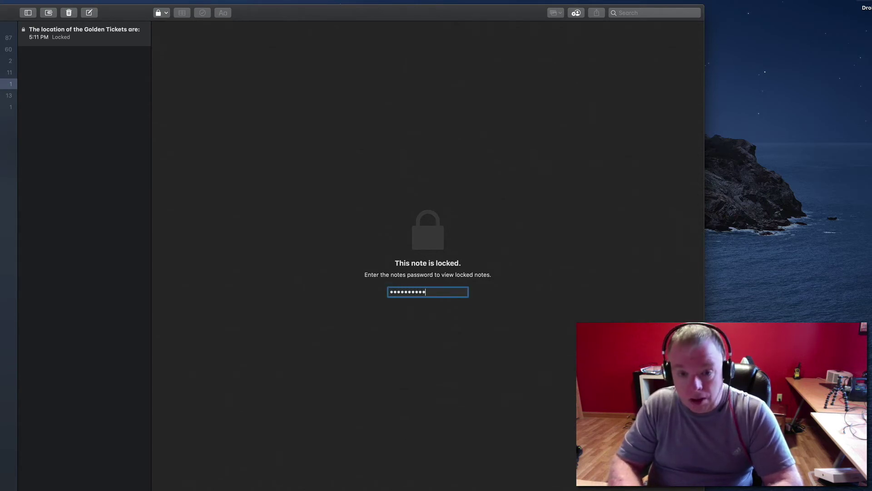
text(••••)
key(Return)
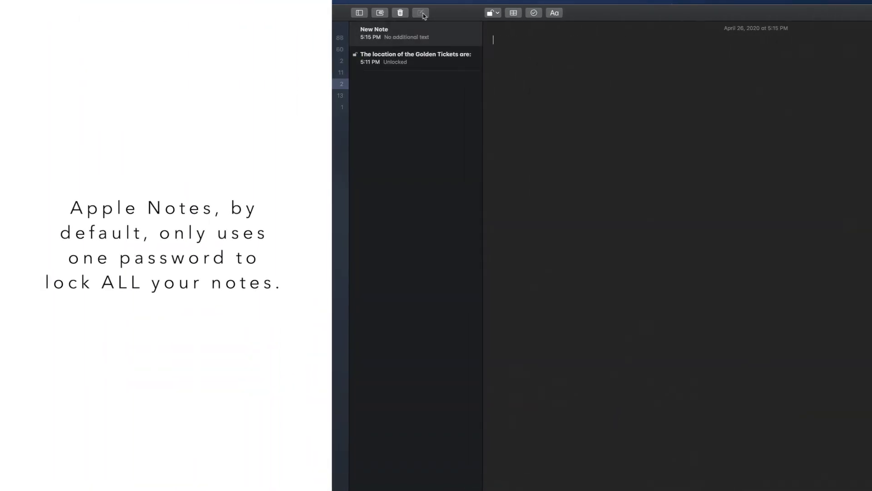
text(note)
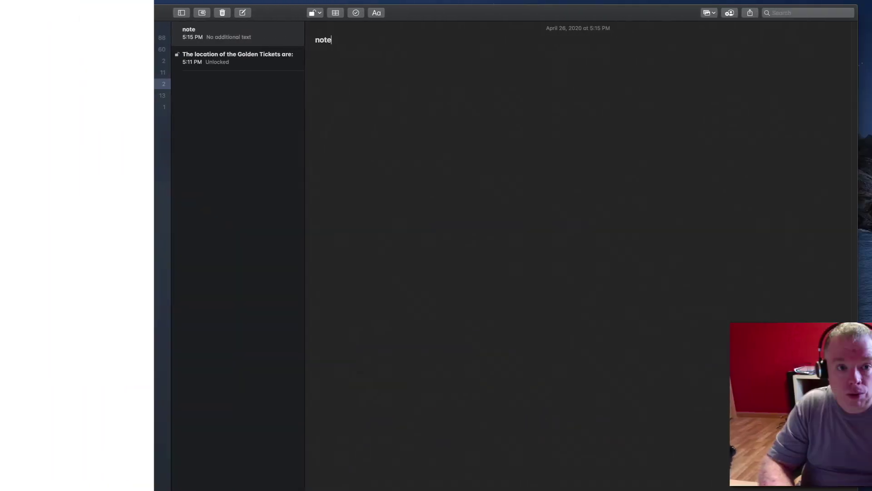
text( 2)
key(Return)
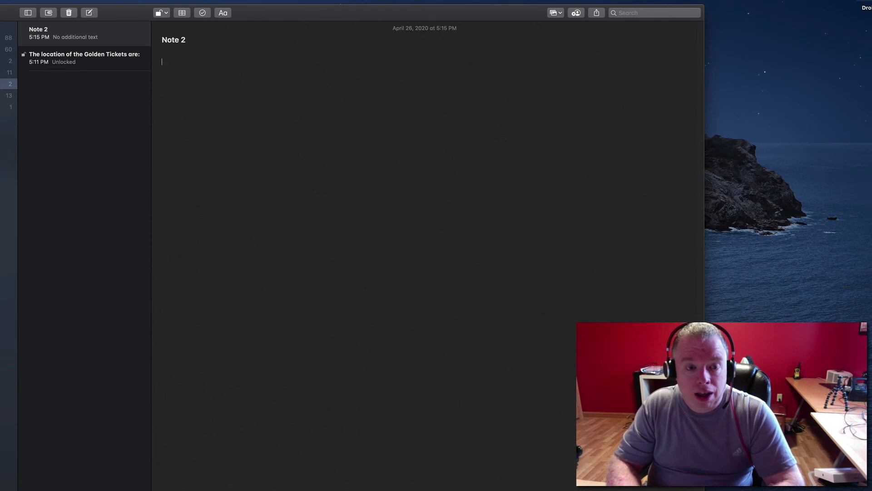
text(Sample te)
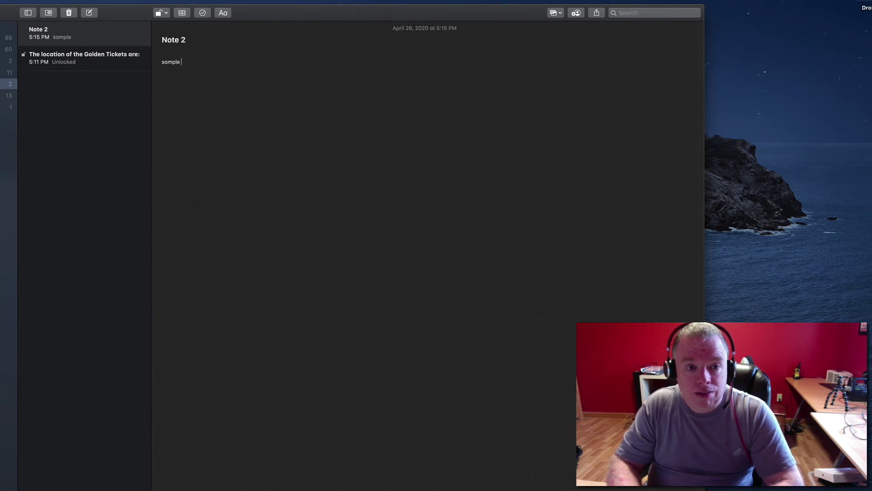
text(xt.)
click(167, 14)
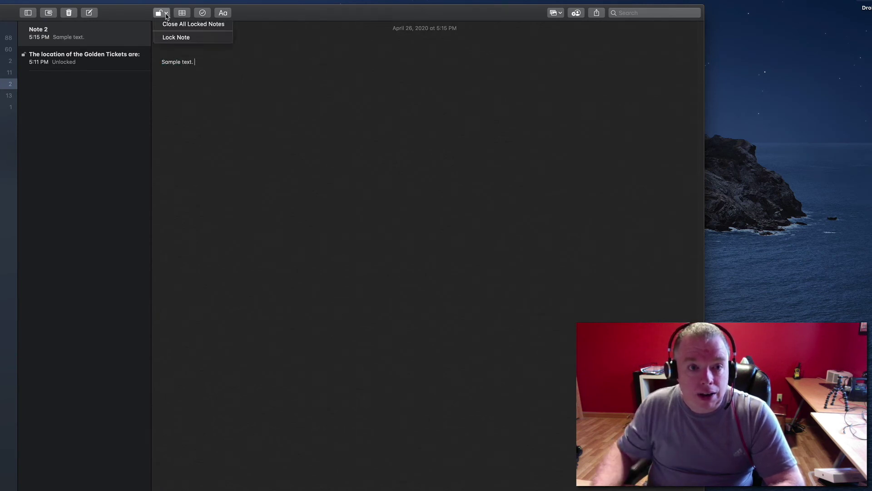
click(166, 38)
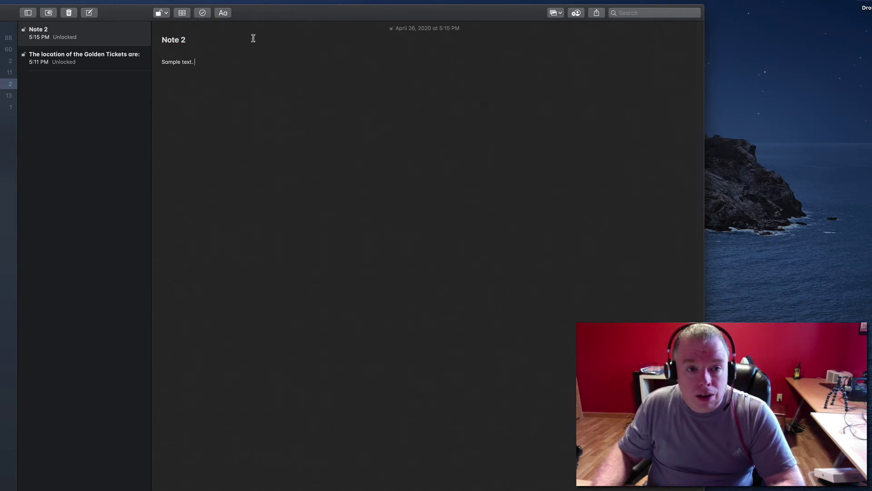
click(165, 14)
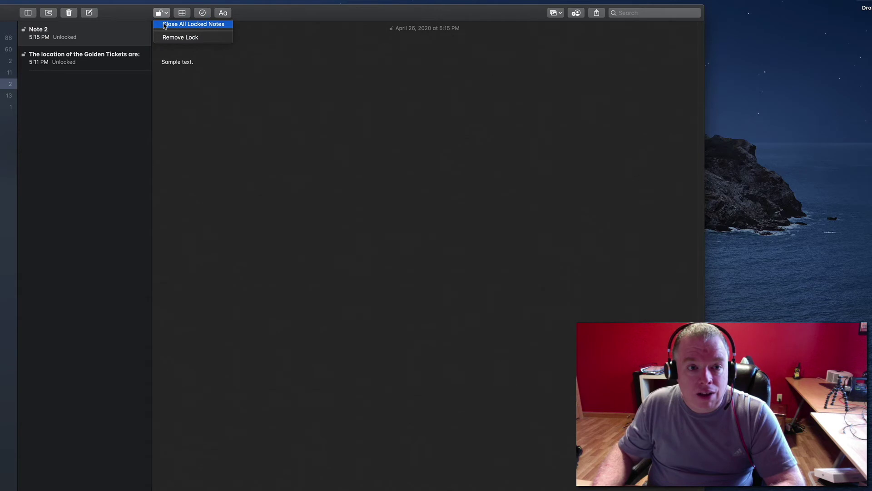
click(304, 16)
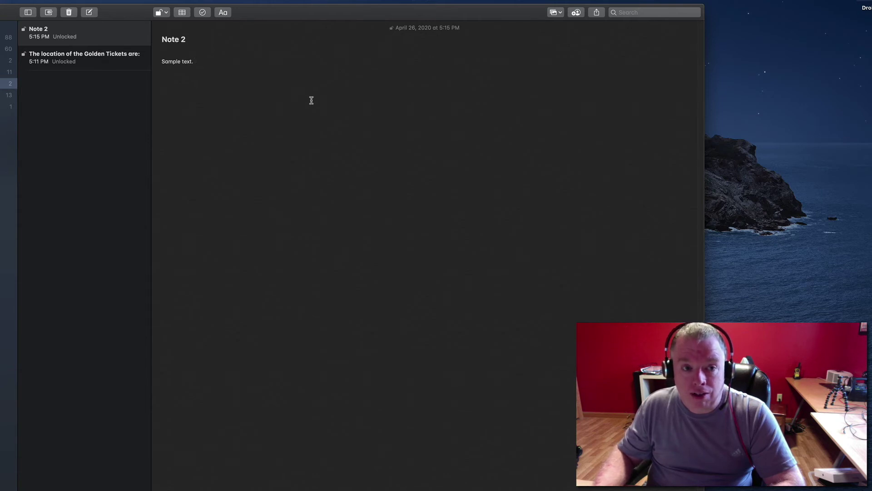
click(76, 63)
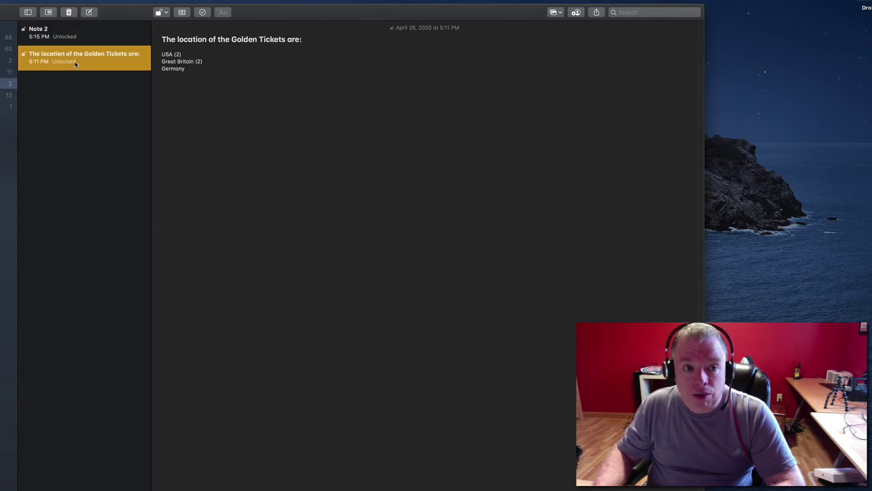
click(114, 36)
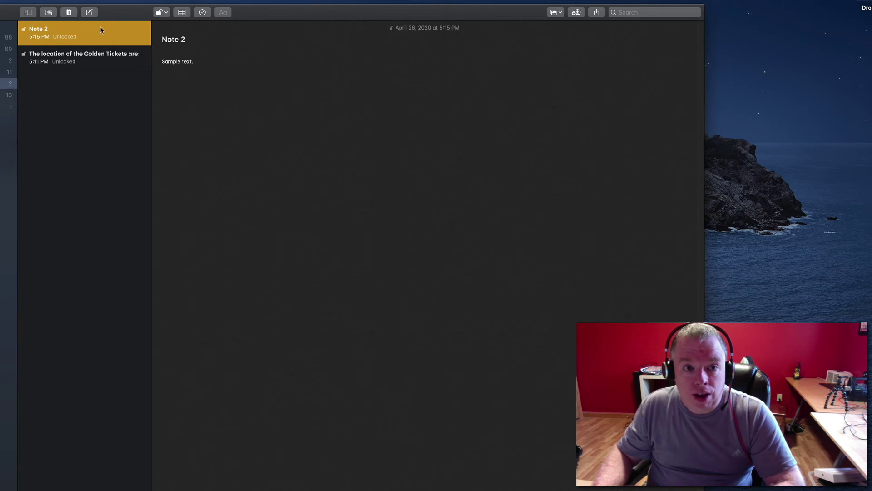
click(161, 13)
click(164, 23)
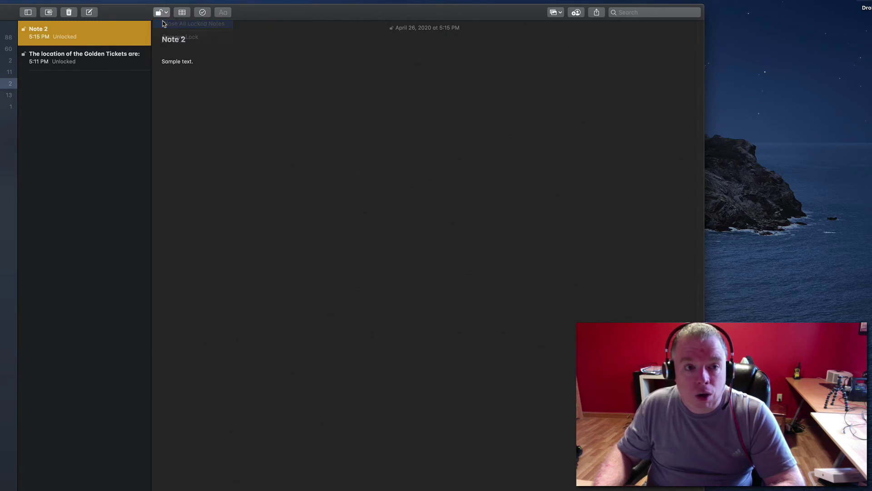
click(104, 65)
click(104, 38)
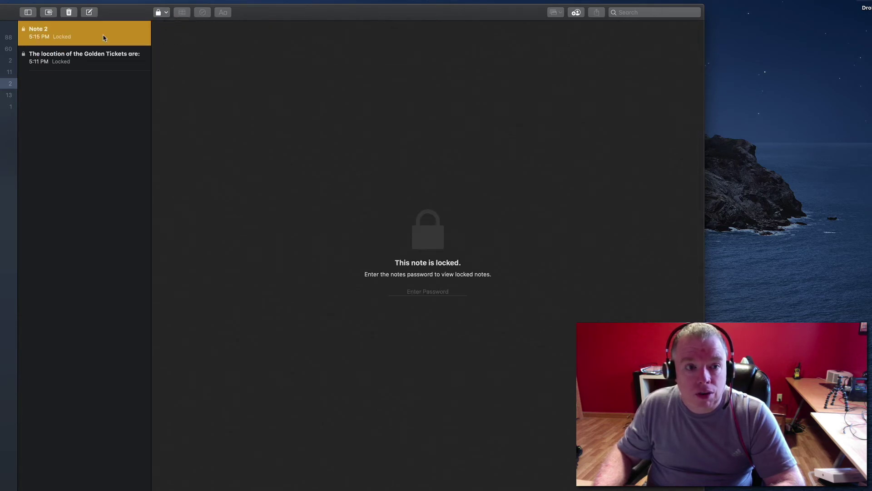
click(95, 64)
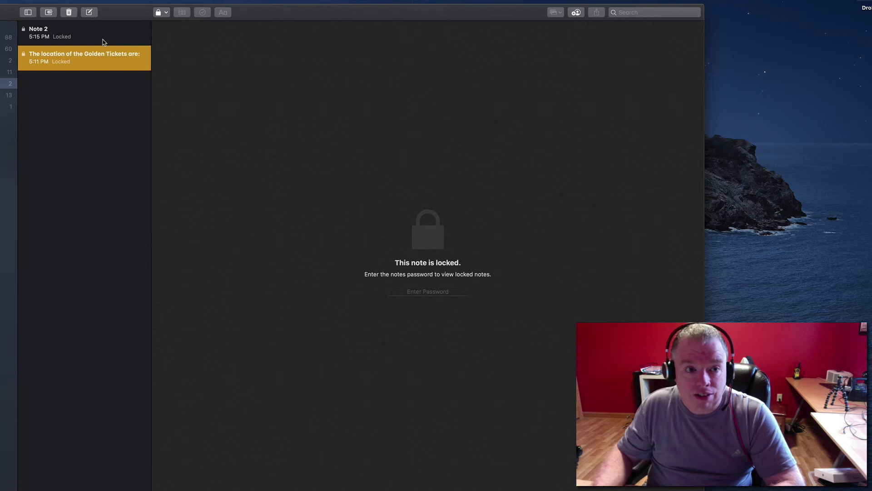
click(84, 36)
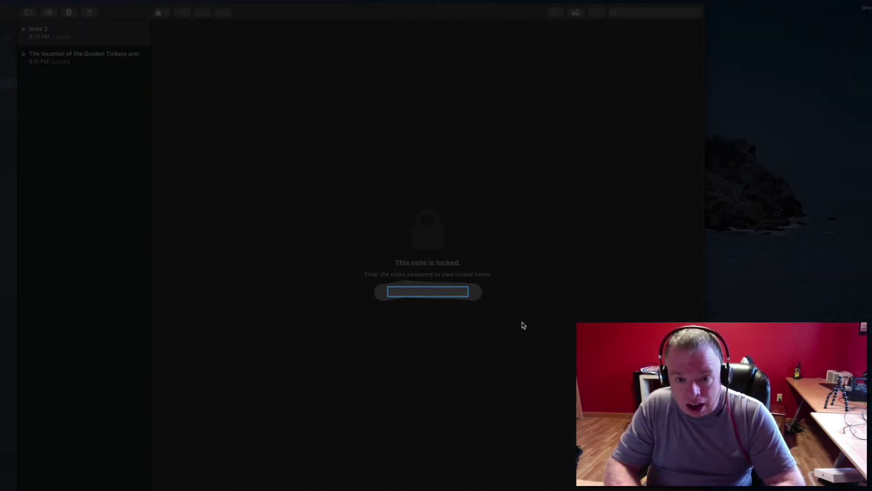
text(••••)
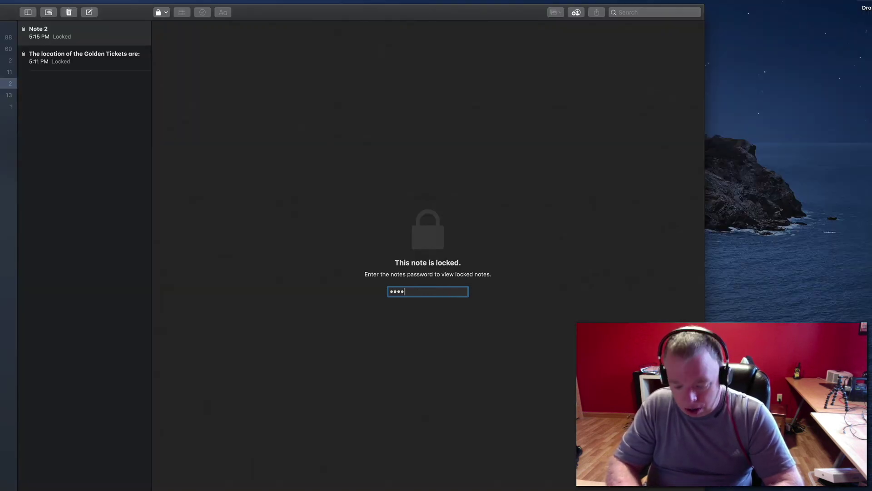
text(••••)
key(Return)
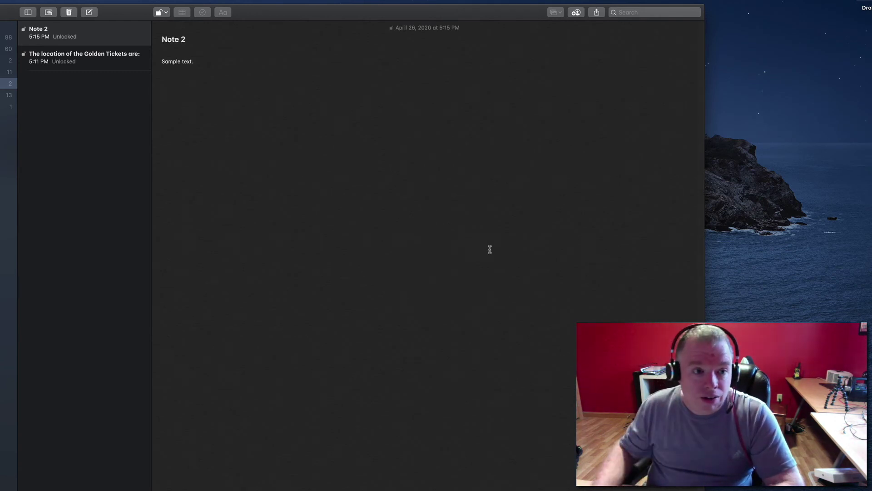
click(110, 58)
click(113, 43)
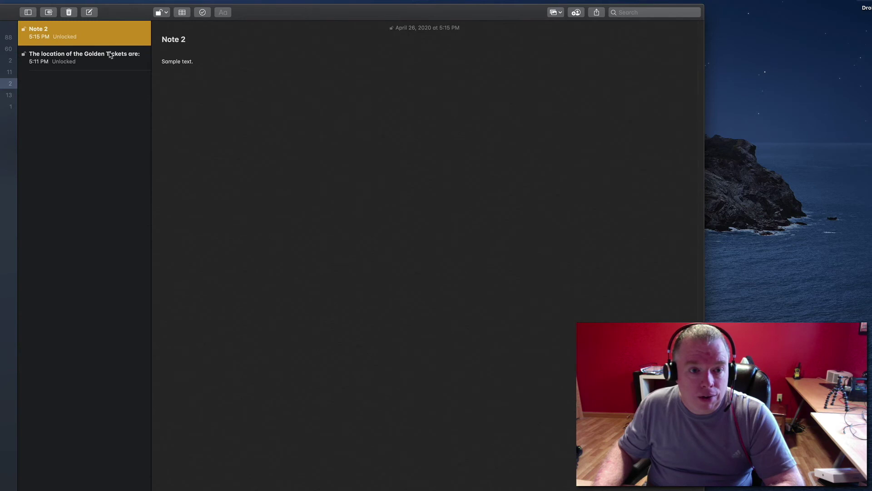
click(110, 55)
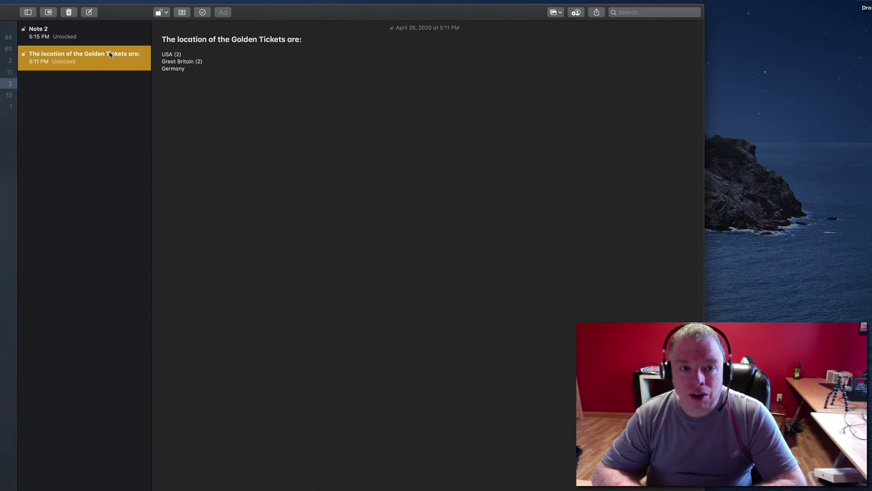
Close all locked notes and confirm both Note 2 and Golden Tickets show as locked.
click(167, 13)
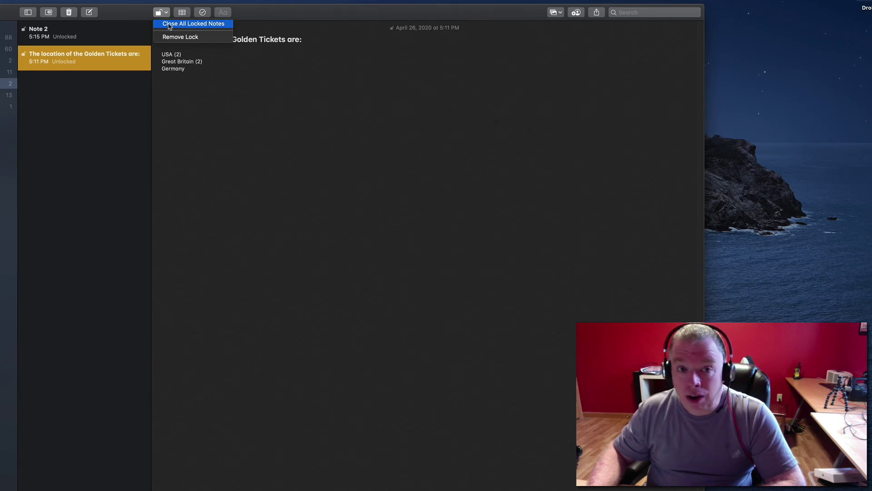
click(202, 27)
click(101, 37)
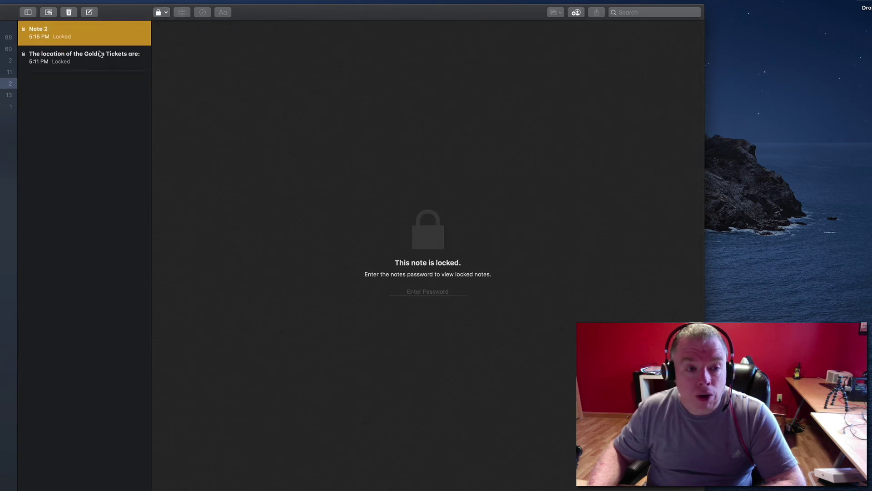
click(101, 54)
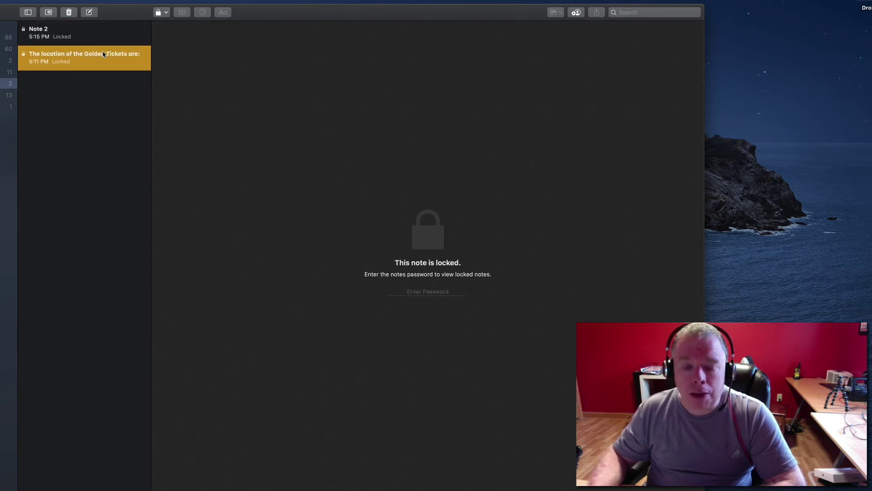
click(104, 42)
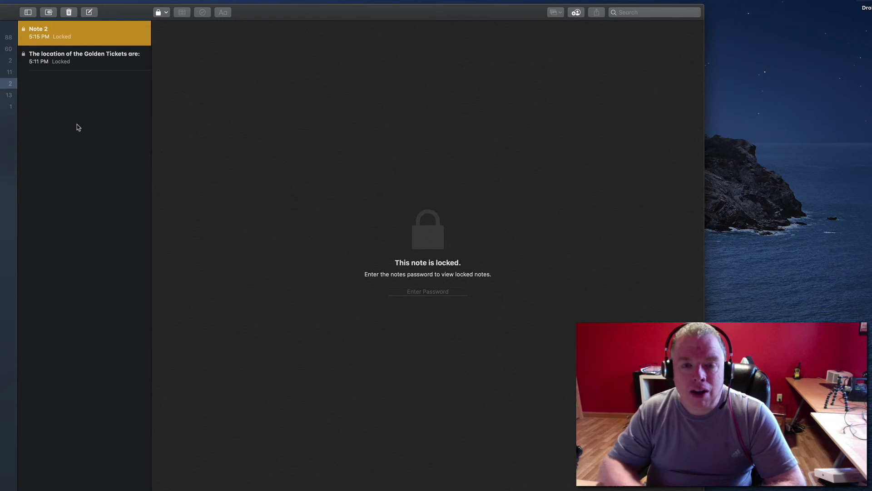
Remove the lock from Note 2, confirming with the notes password.
click(165, 14)
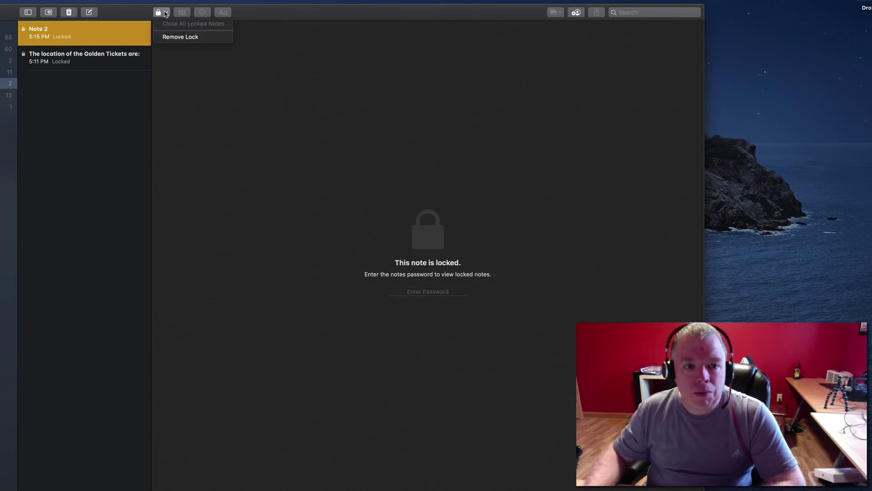
click(175, 37)
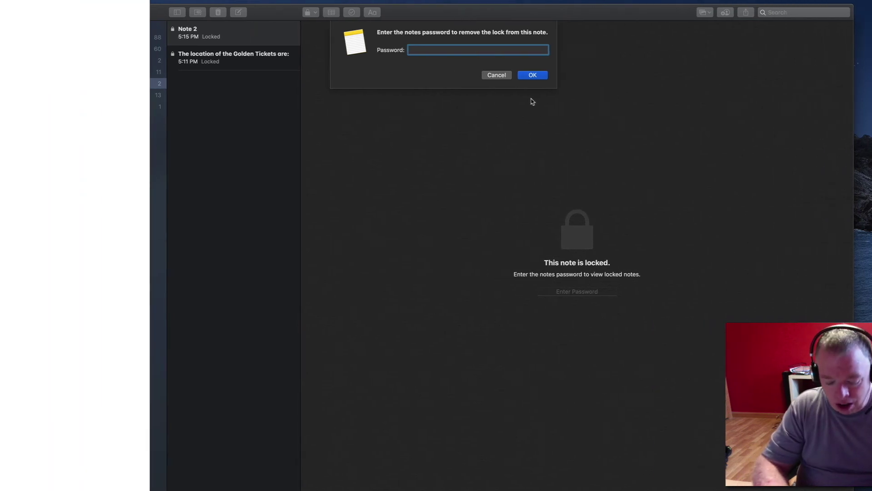
text(••••••)
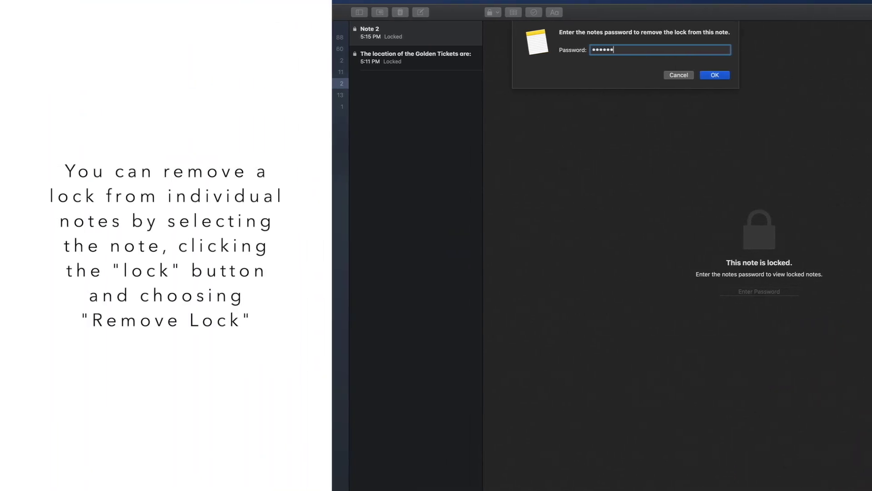
text(••••)
key(Return)
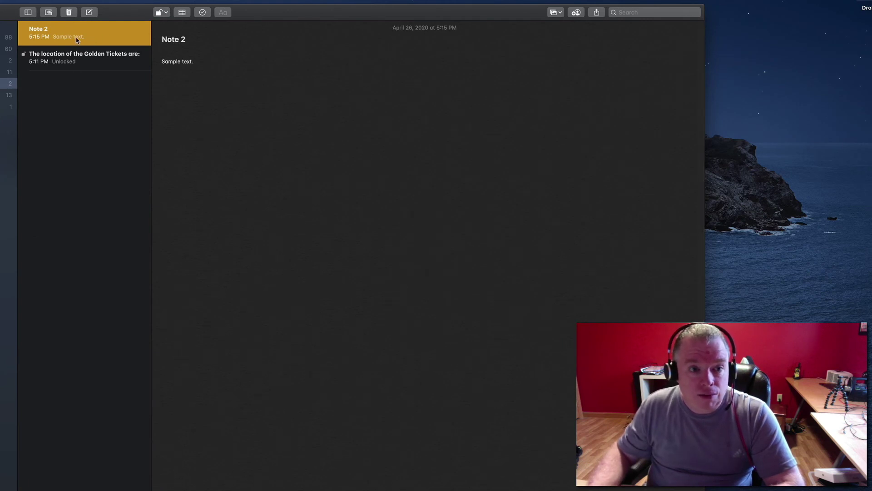
Check that Golden Tickets is still listed as unlocked and Note 2 shows its 'Sample text.'.
click(83, 63)
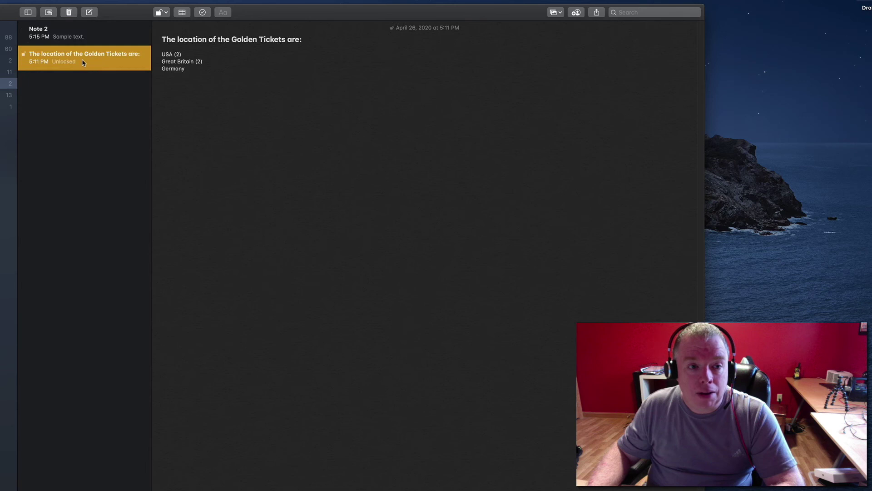
click(68, 34)
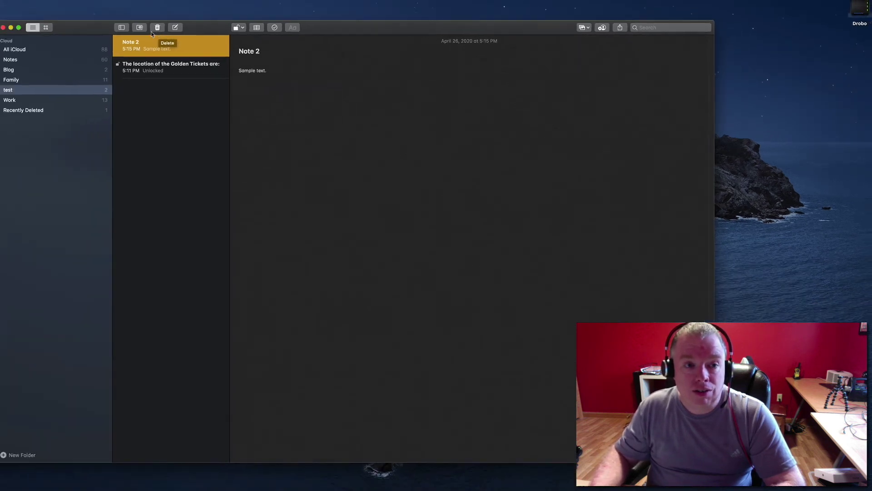
click(40, 3)
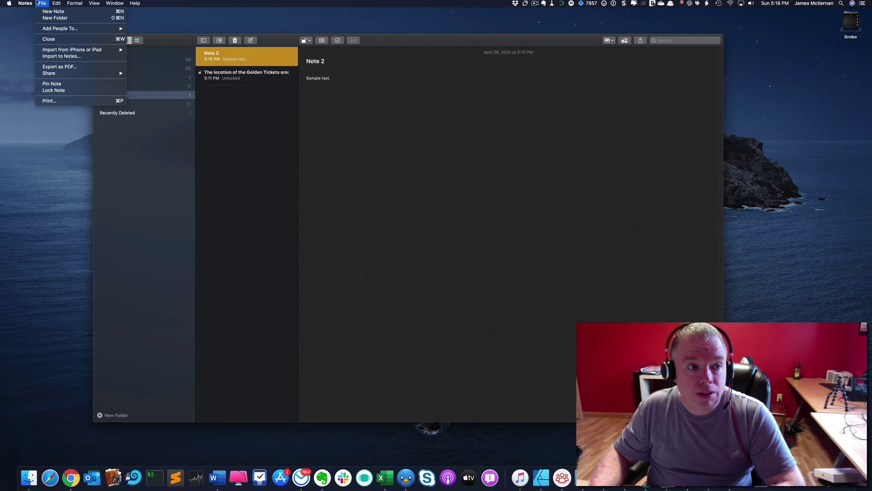
Open Notes Preferences and choose Reset Password… for locked notes.
mouse_move(25, 3)
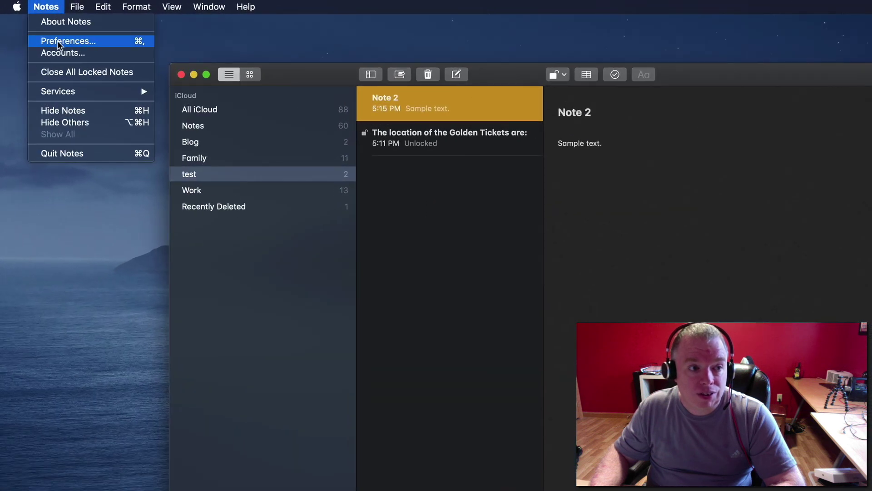
click(58, 42)
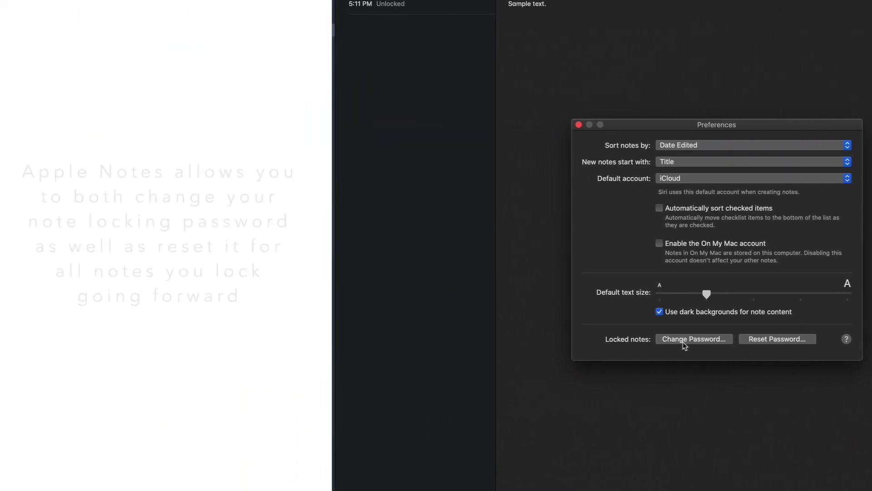
click(760, 340)
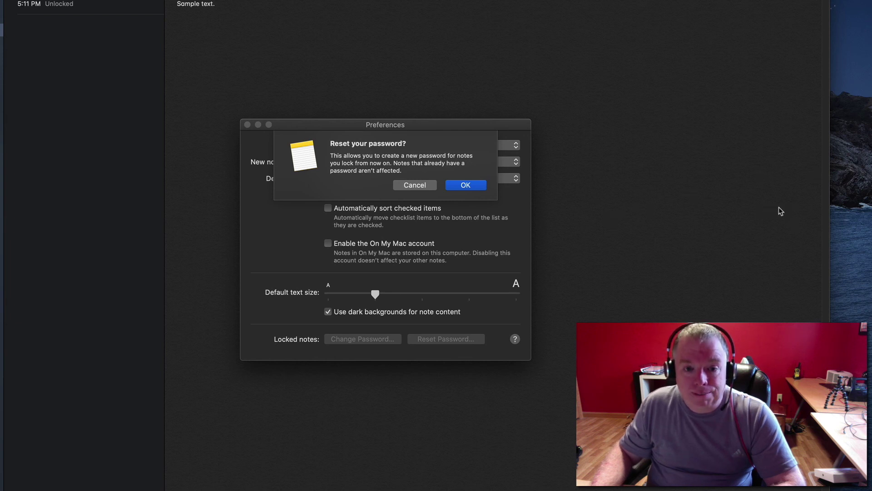
Cancel the 'Reset your password?' prompt and choose Change Password… instead.
click(430, 185)
click(371, 344)
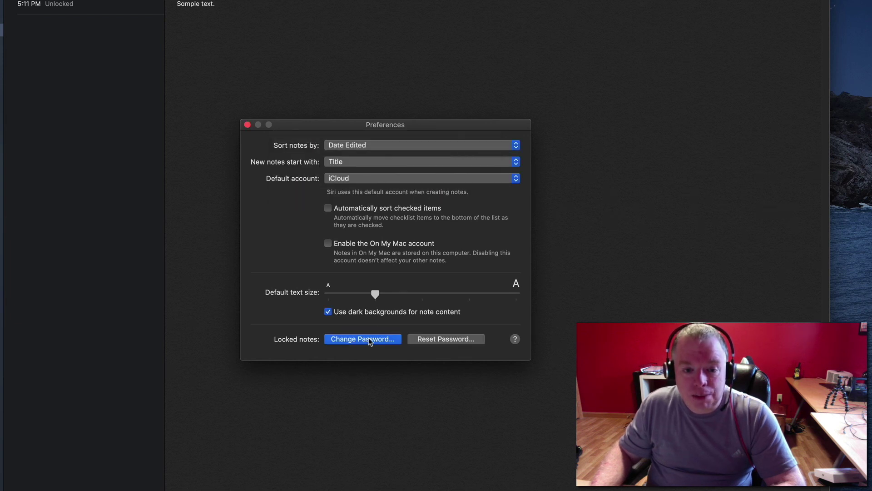